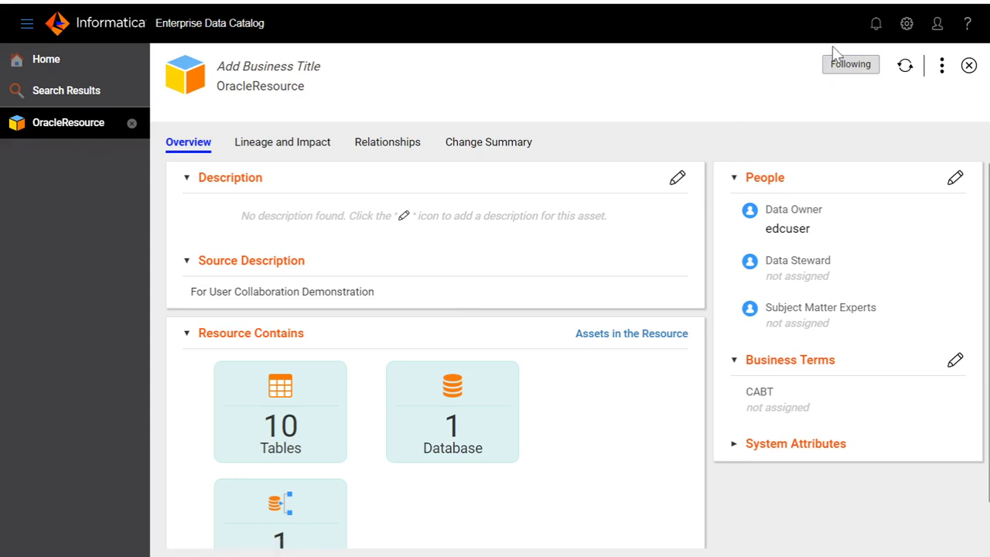
# - Review the full list of notifications for followed assets, and return to the OracleResource asset
pyautogui.click(875, 25)
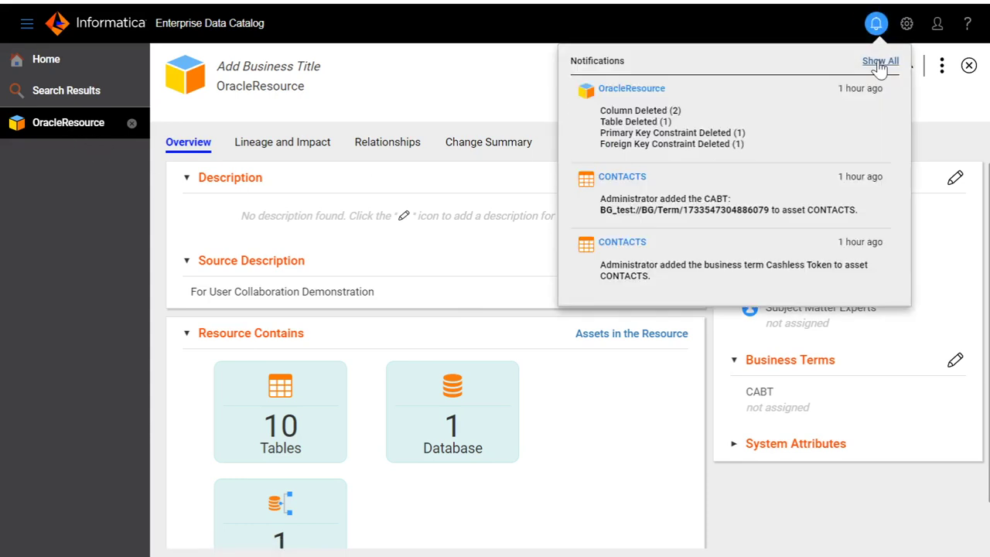
pyautogui.click(879, 62)
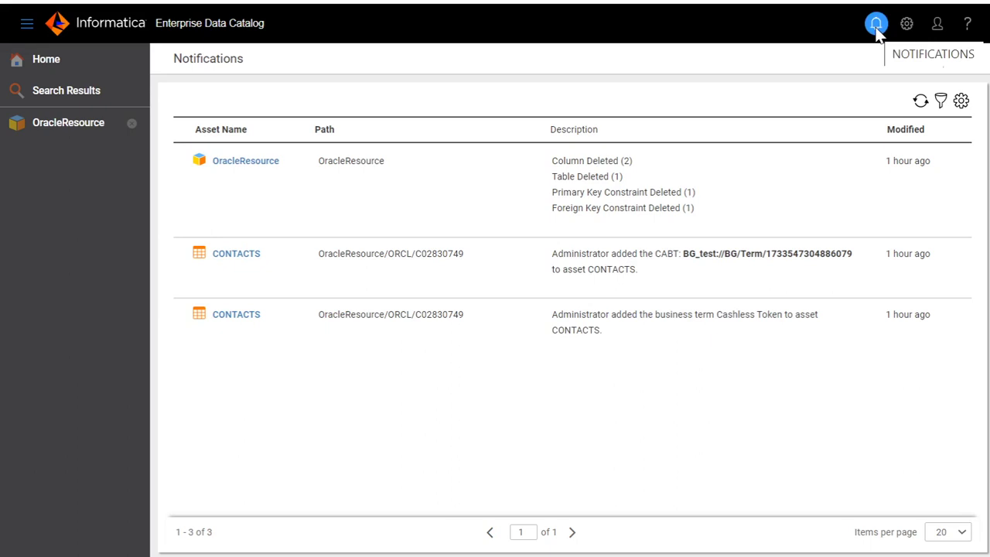
pyautogui.click(49, 140)
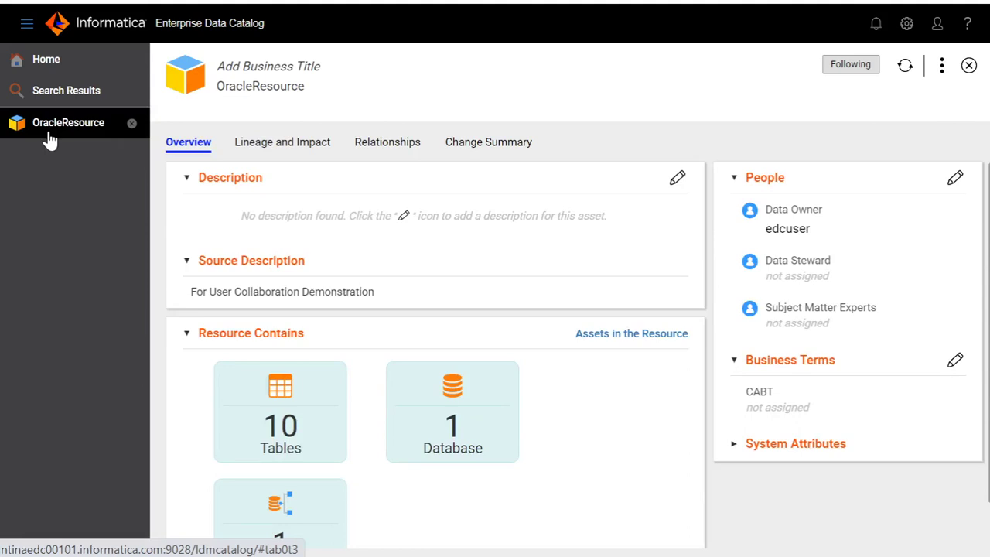
# - Open the ORDERS table from the list of tables contained in OracleResource
pyautogui.click(301, 424)
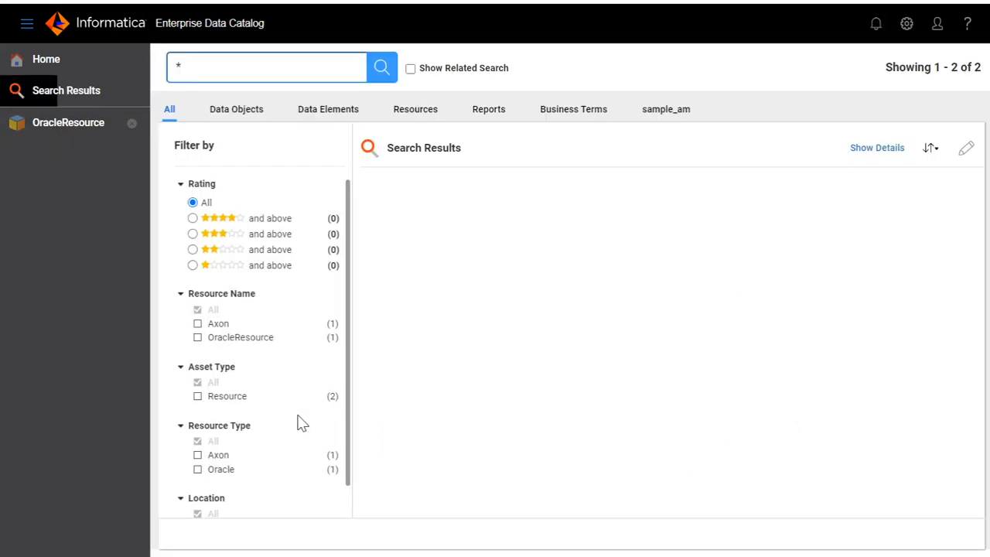
pyautogui.scroll(-3, 504, 406)
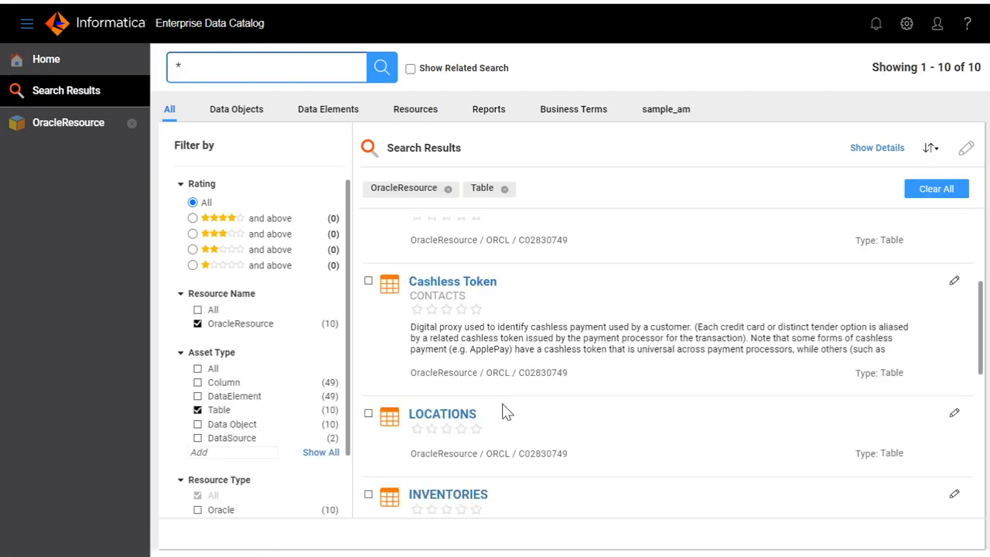
pyautogui.scroll(-5, 487, 438)
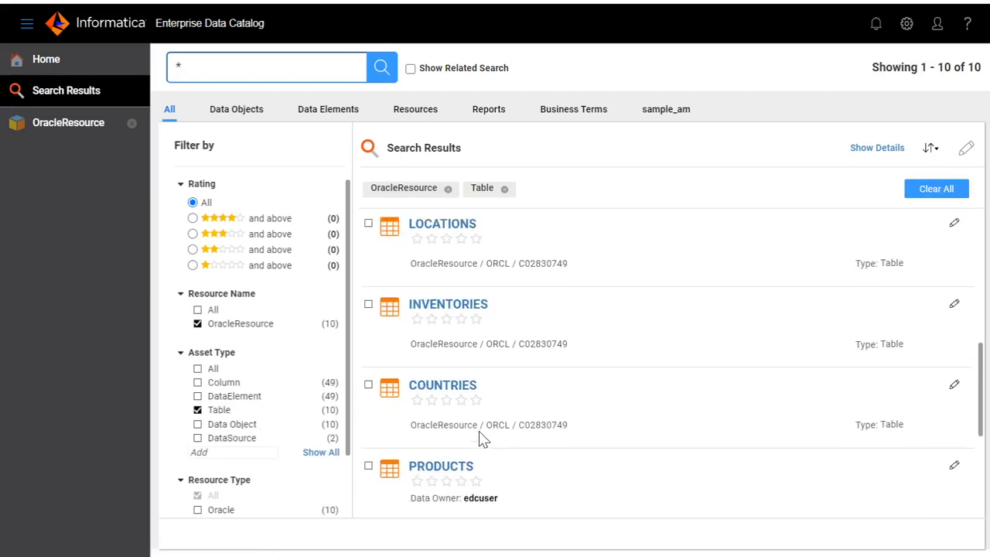
pyautogui.scroll(4, 480, 438)
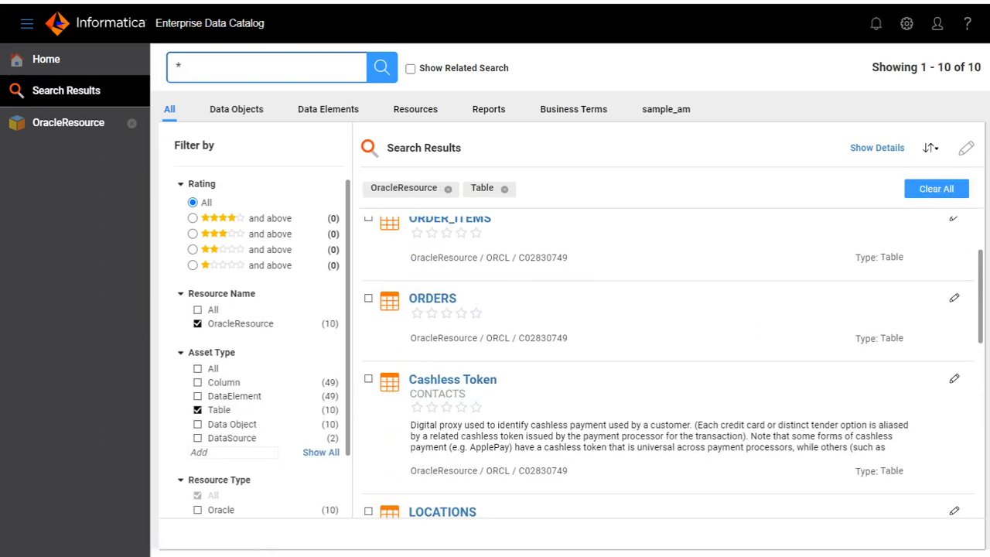
pyautogui.click(434, 303)
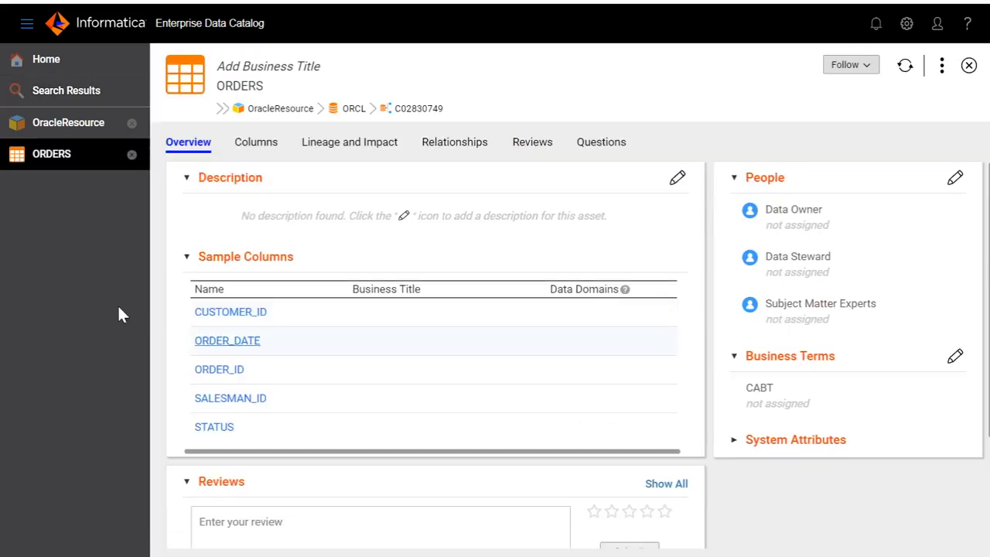
# - Follow the ORDERS table for all changes, covering enrichments, source changes and collaboration changes
pyautogui.click(856, 70)
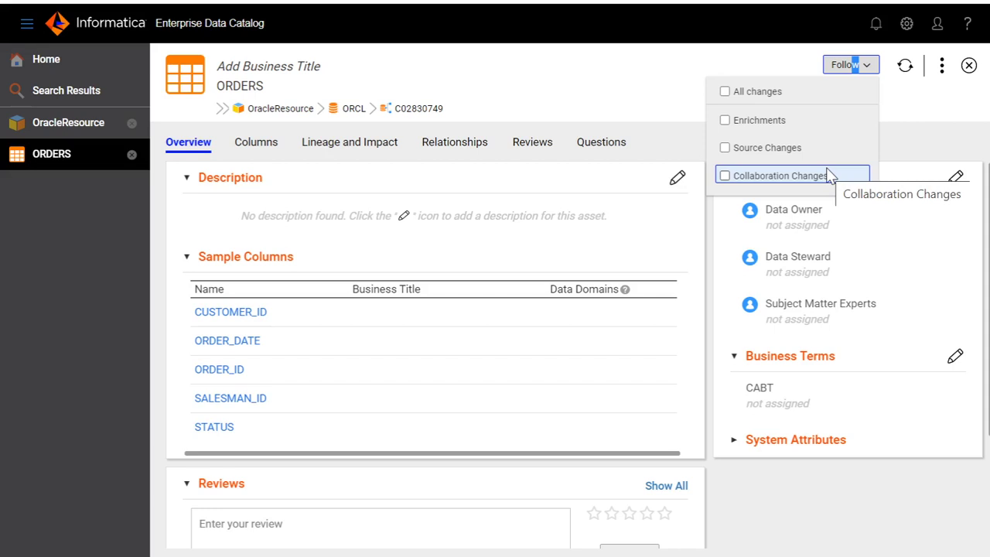
pyautogui.click(725, 92)
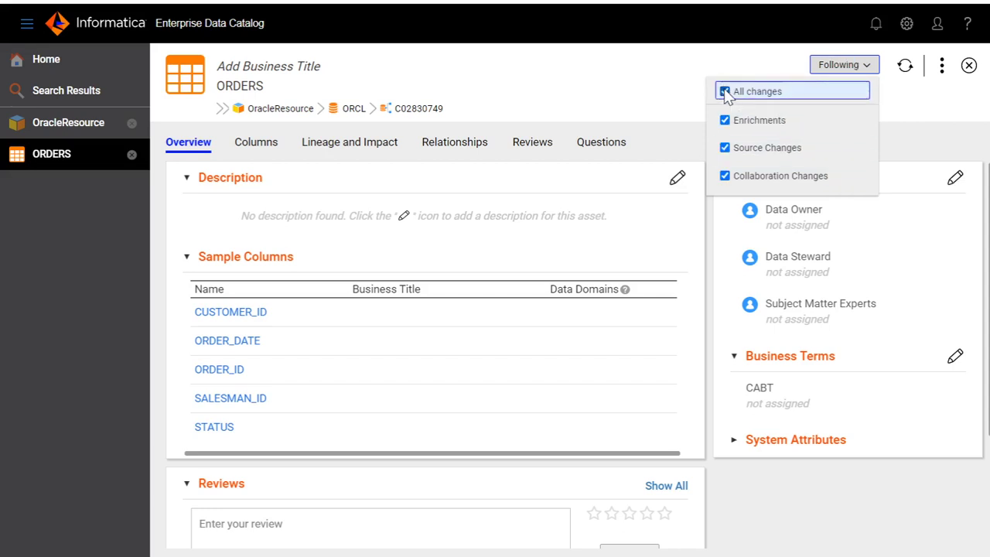
pyautogui.click(614, 72)
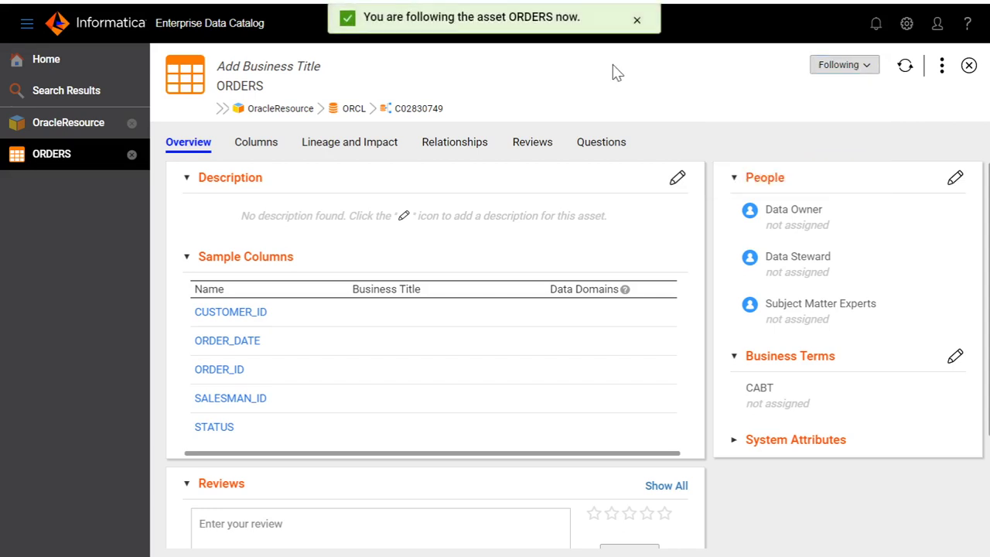
# - Log out of the current account and log in with the saved Administrator credentials
pyautogui.click(937, 23)
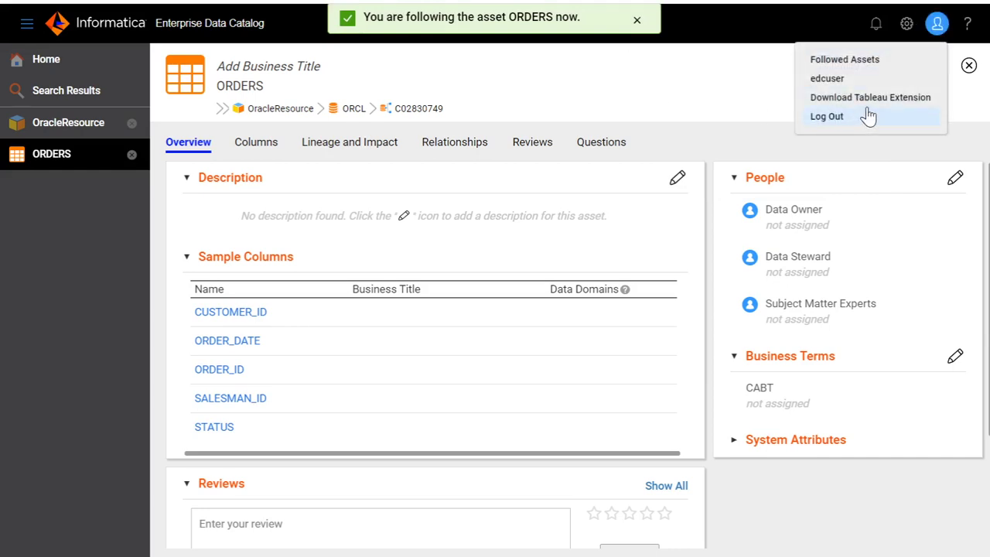
pyautogui.click(857, 116)
pyautogui.click(464, 210)
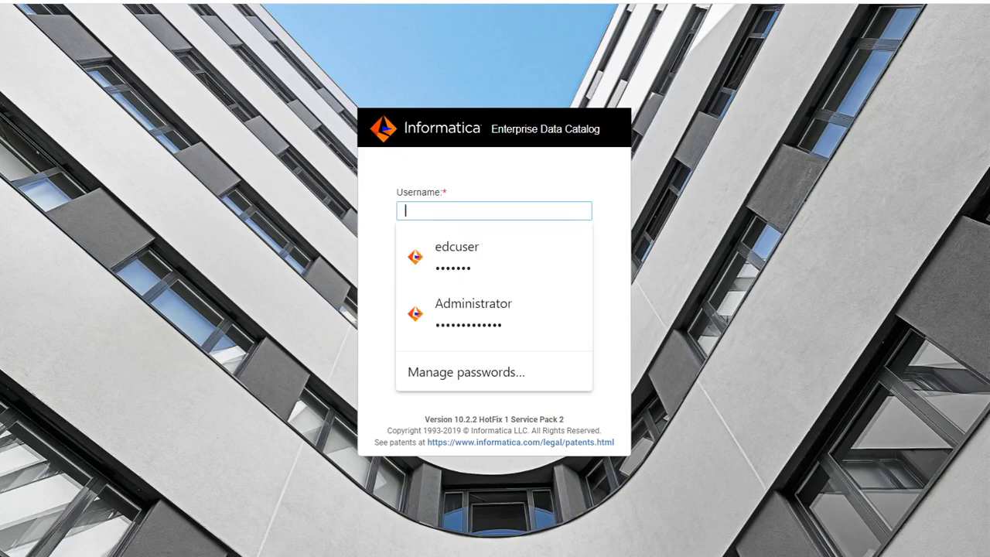
pyautogui.click(462, 293)
pyautogui.click(494, 320)
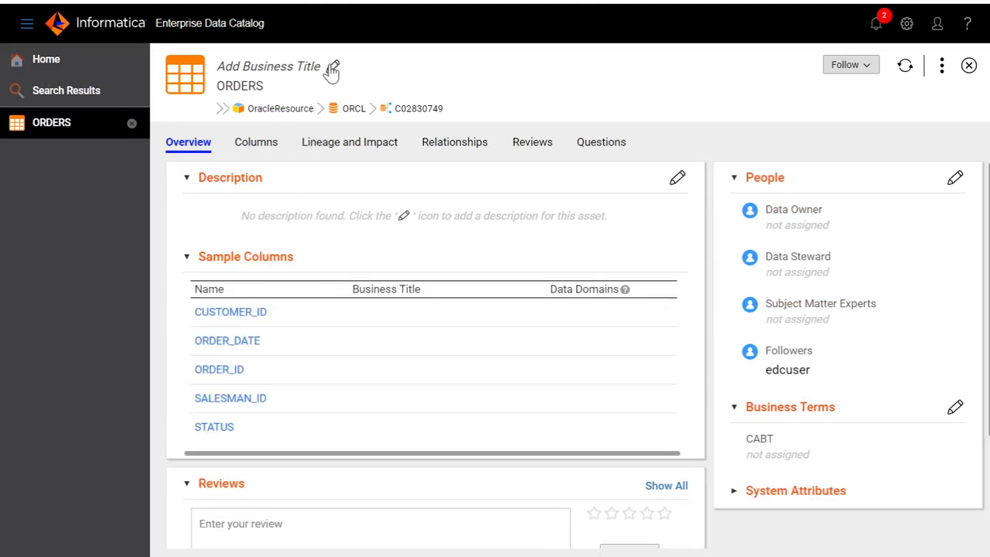
# - Assign the business term Cashless Token from the Axon resource as the business title of the ORDERS table
pyautogui.click(332, 68)
pyautogui.click(341, 138)
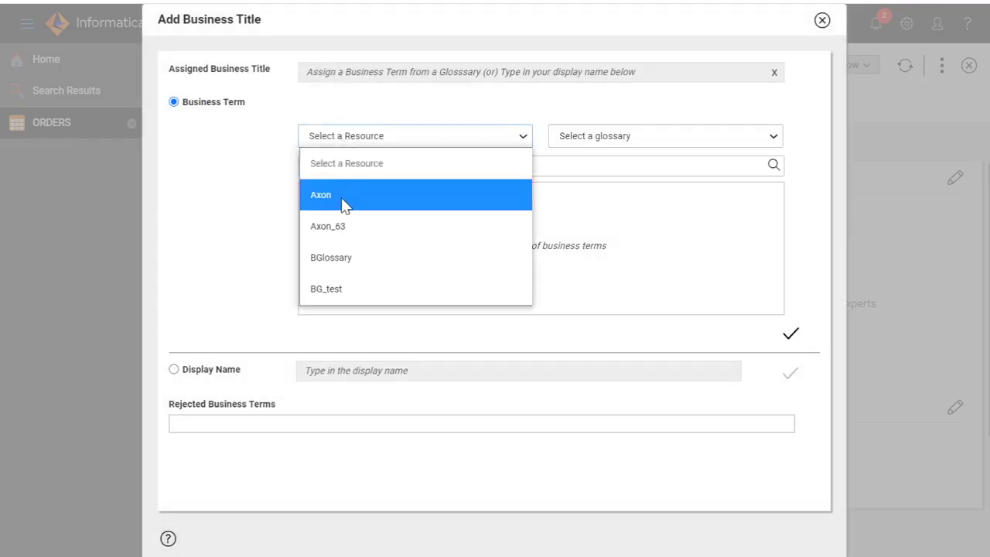
pyautogui.click(344, 198)
pyautogui.click(416, 200)
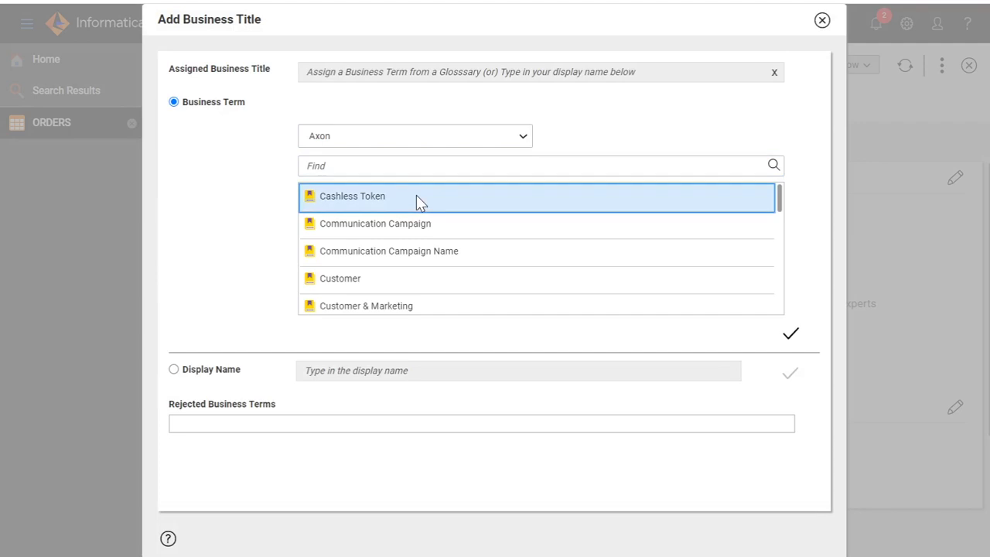
pyautogui.click(791, 339)
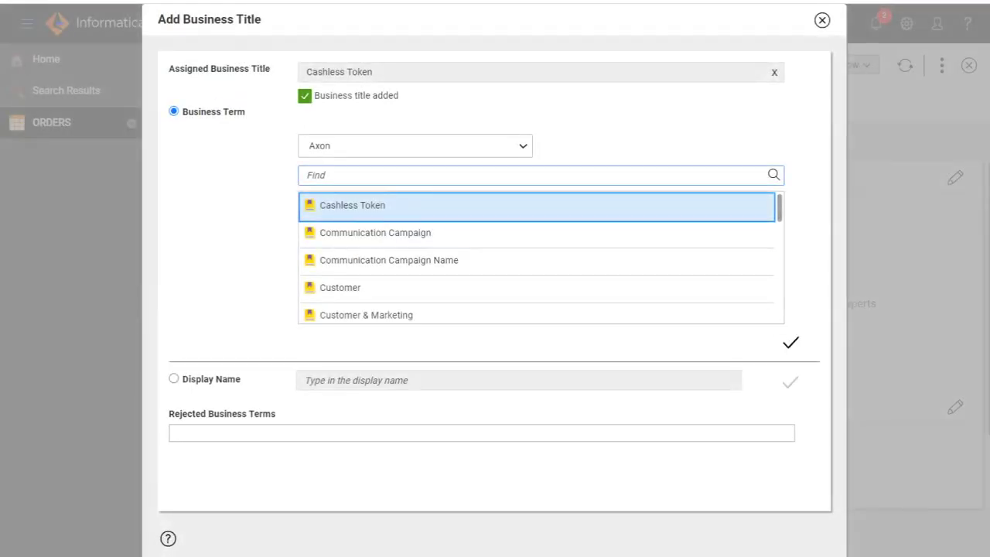
pyautogui.click(822, 21)
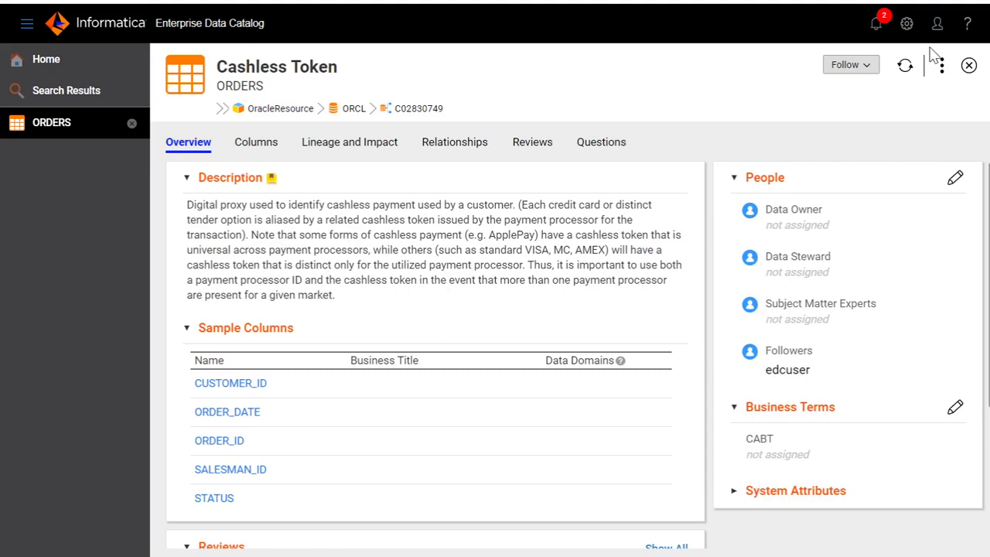
# - Log out of the Administrator account and log in with the saved edcuser credentials
pyautogui.click(937, 24)
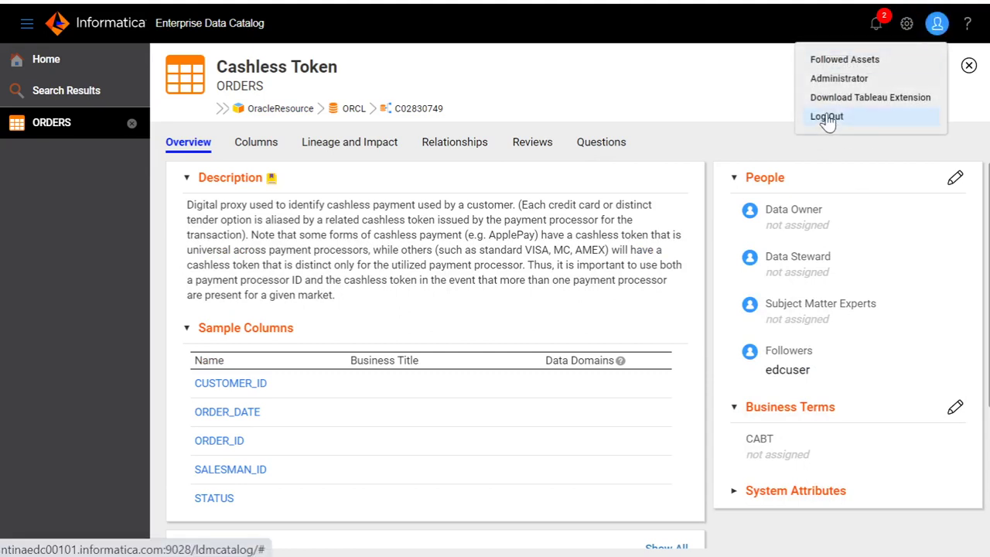
pyautogui.click(825, 117)
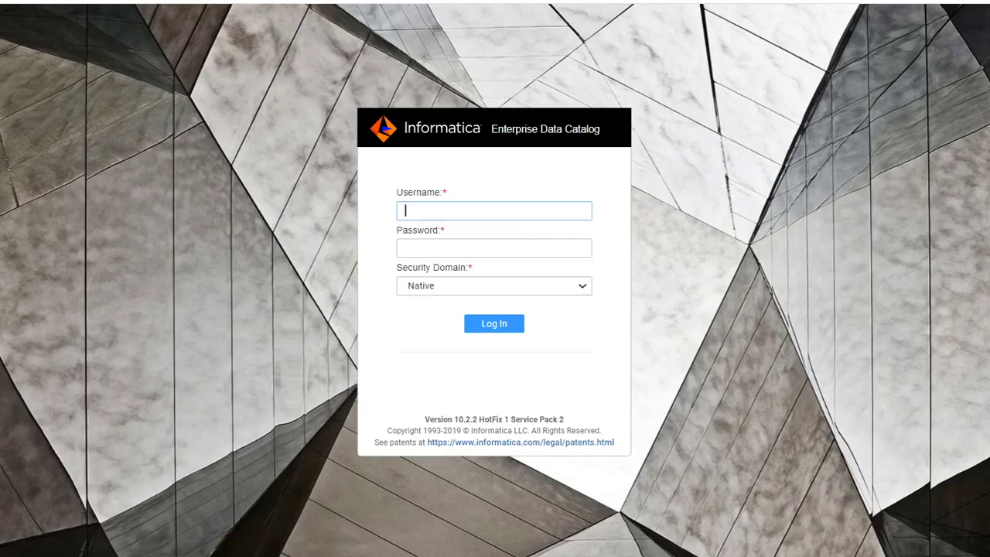
pyautogui.click(464, 210)
pyautogui.click(462, 323)
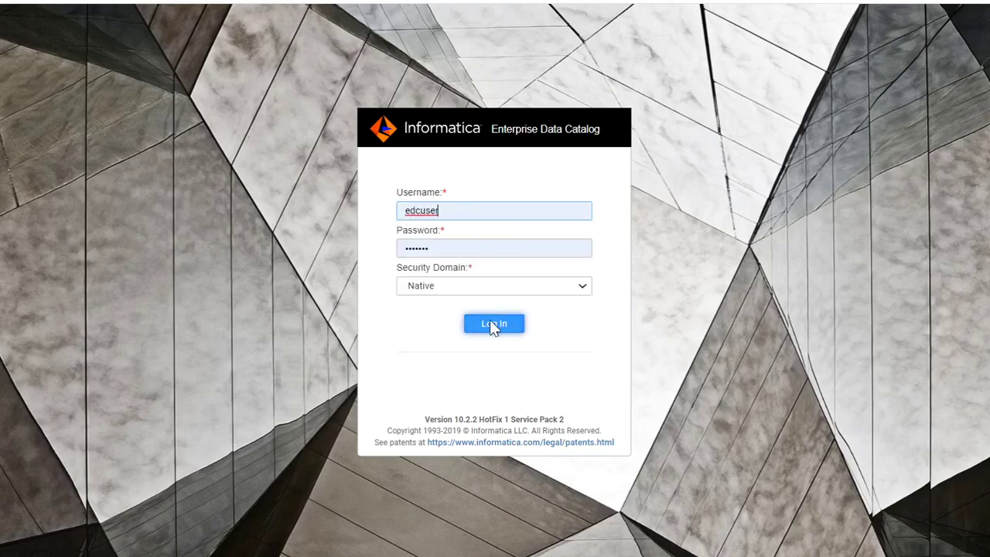
pyautogui.click(494, 318)
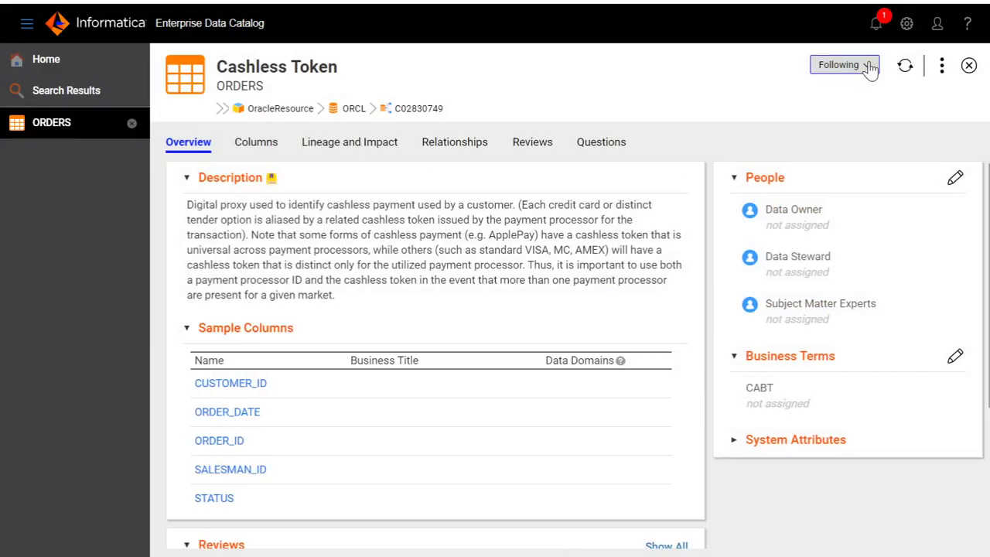
# - Check the full notifications list for the change made to ORDERS, and return to the ORDERS table
pyautogui.click(878, 25)
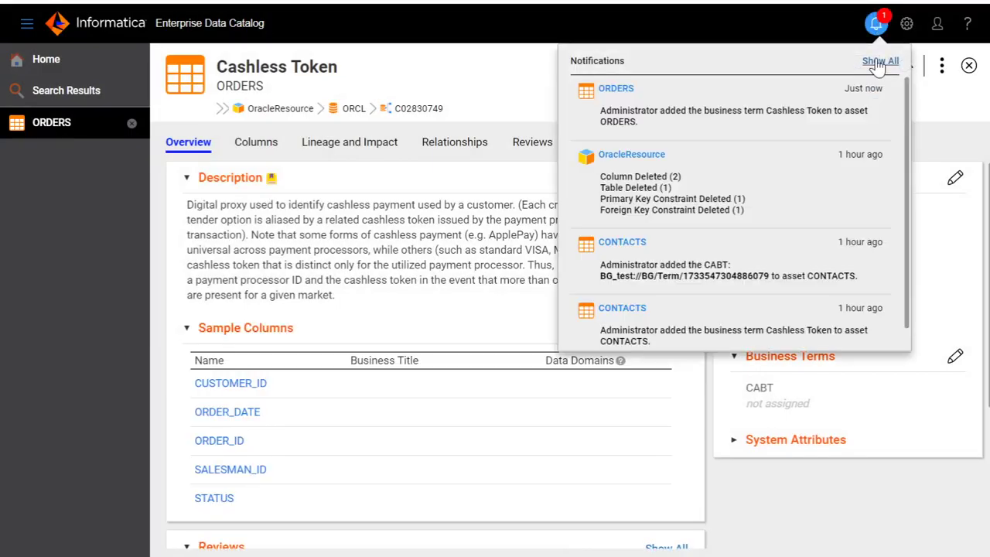
pyautogui.click(879, 61)
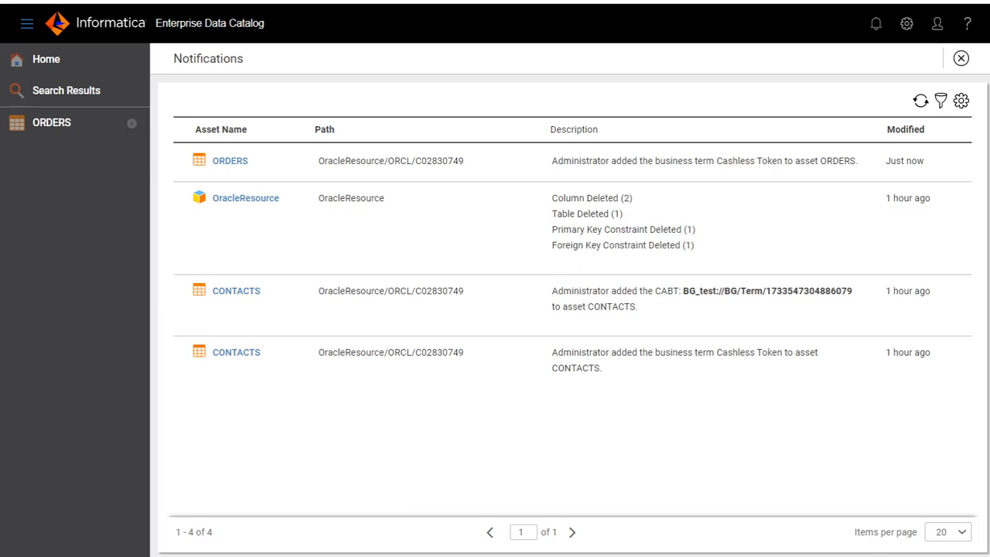
pyautogui.click(51, 125)
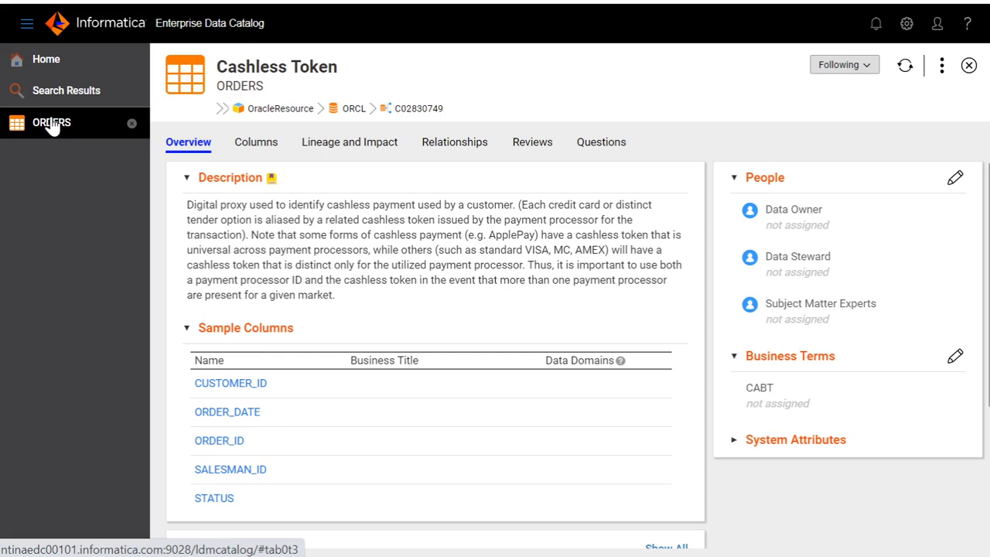
# - Submit a review of the ORDERS table with the text "Review Added" and a four-star rating
pyautogui.click(532, 143)
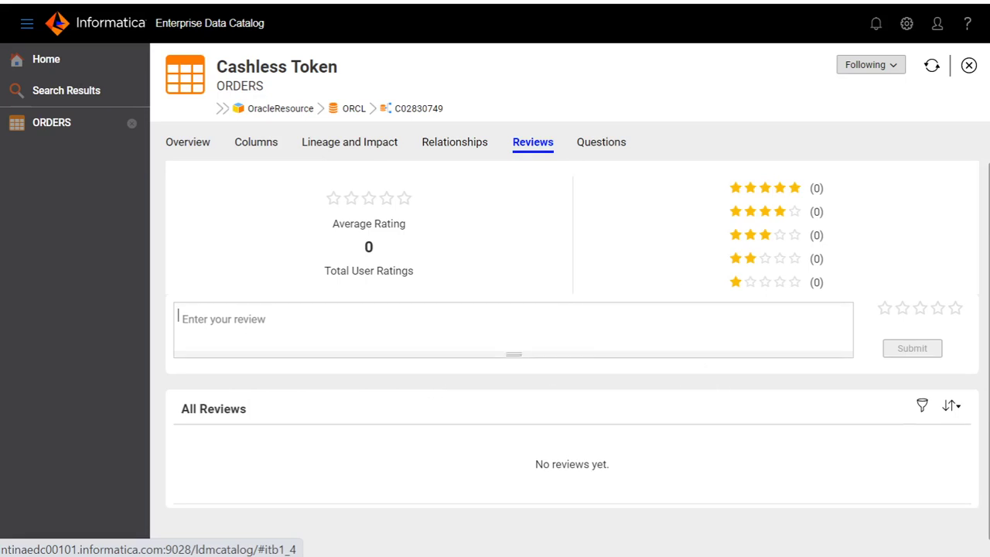
pyautogui.click(321, 317)
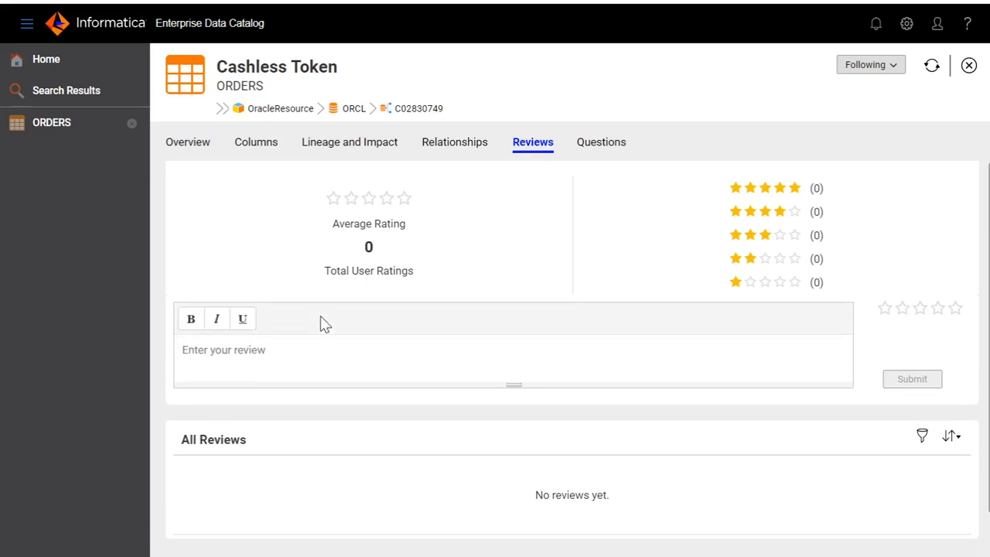
pyautogui.write('Review Added')
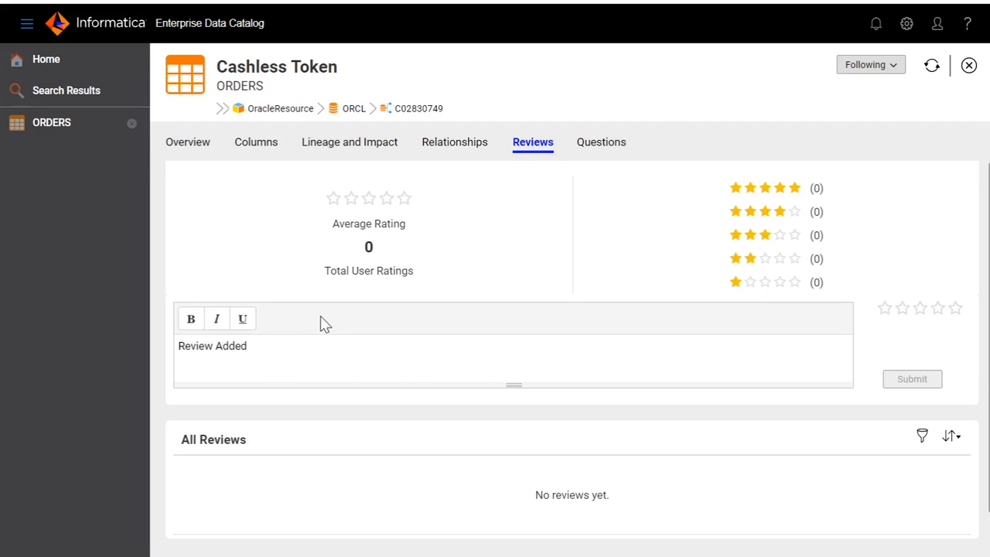
pyautogui.click(938, 311)
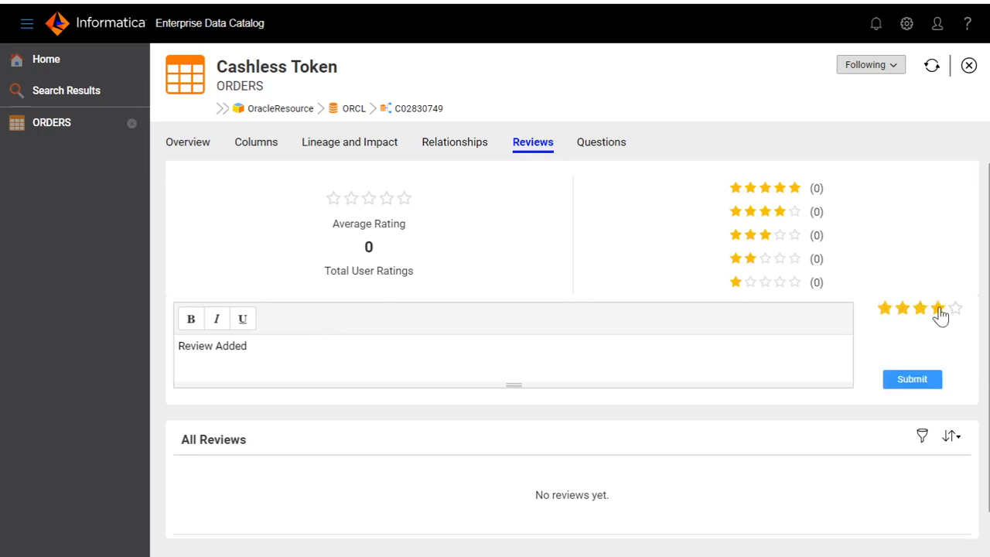
pyautogui.click(911, 379)
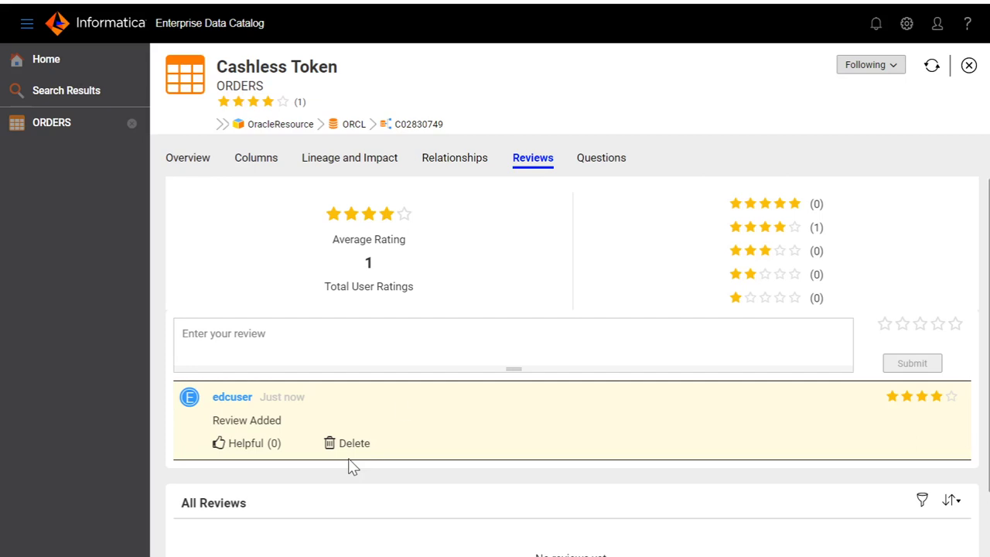
# - Submit the question "What is importance of this asset" for the ORDERS table
pyautogui.click(614, 163)
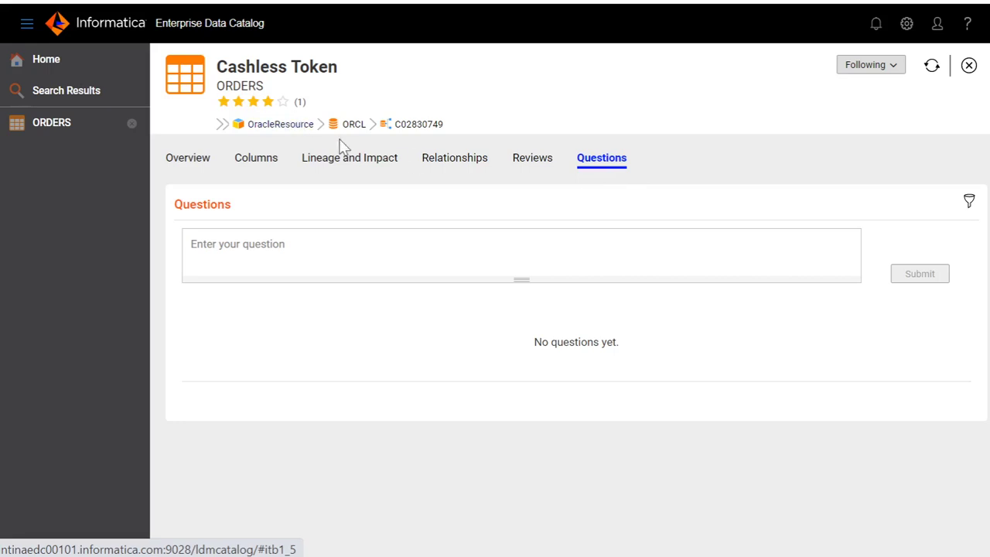
pyautogui.click(187, 240)
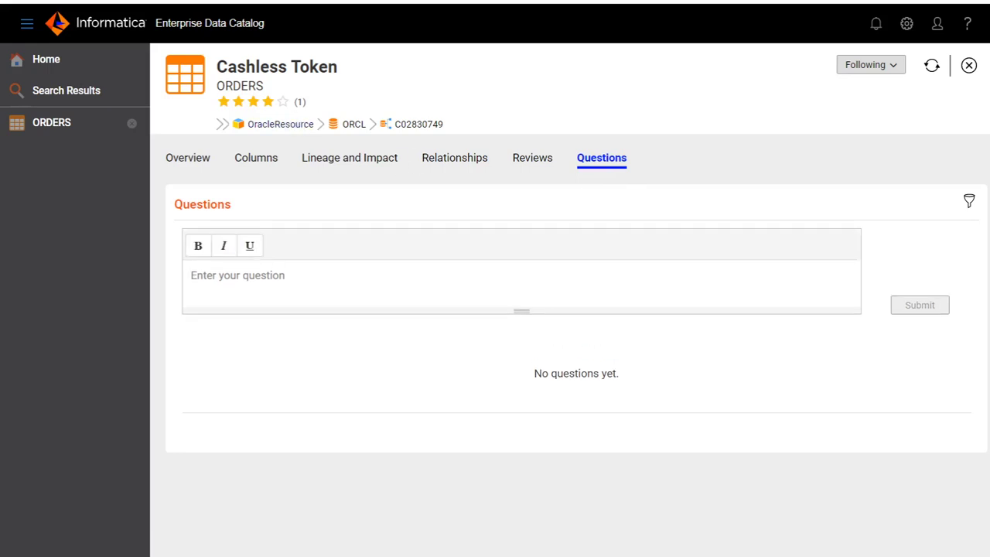
pyautogui.write('Qu')
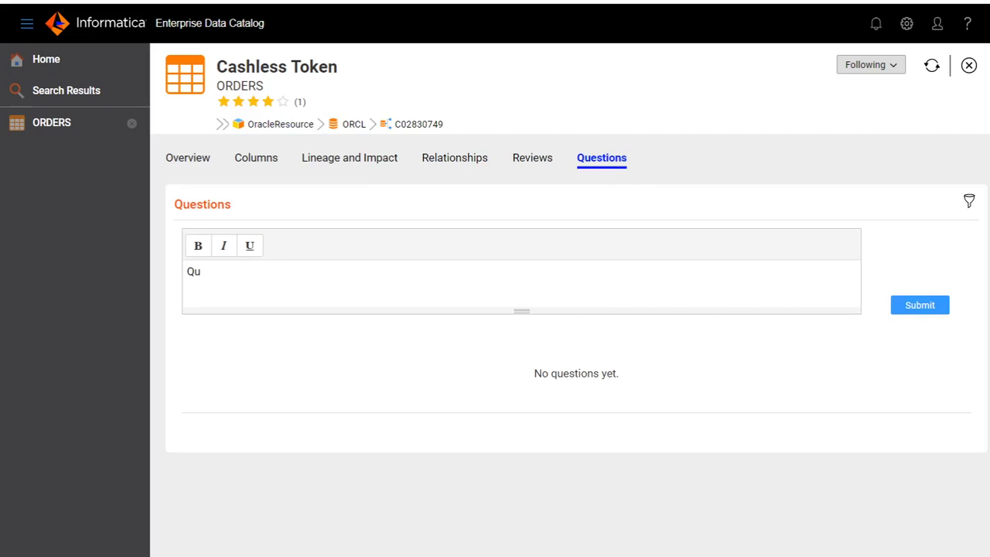
pyautogui.press('BackSpace')
pyautogui.press('BackSpace')
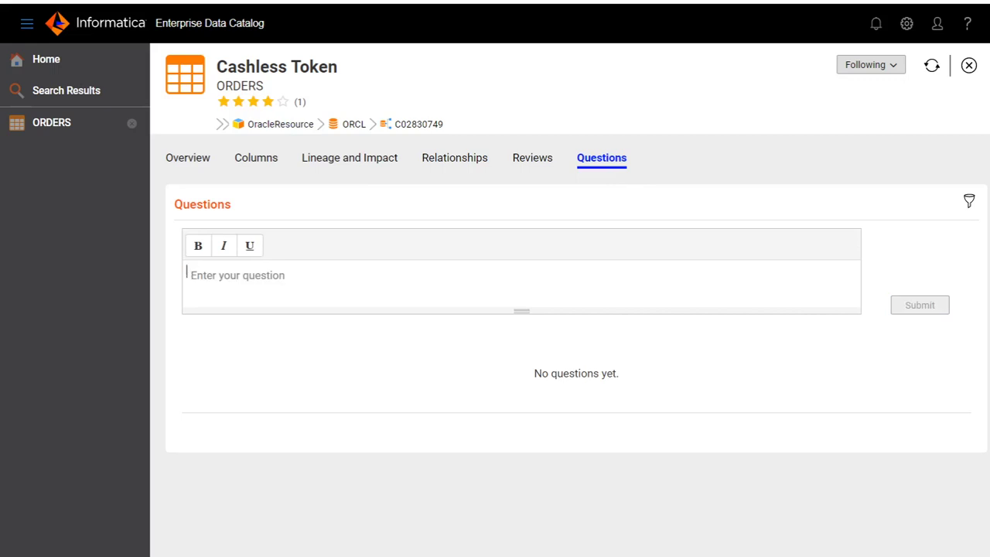
pyautogui.write('What is importanc')
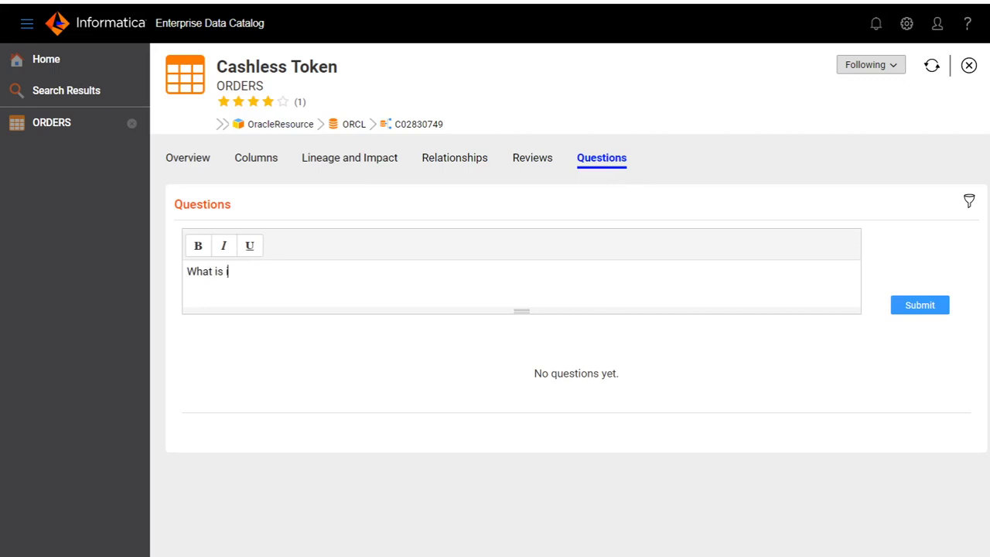
pyautogui.write('e')
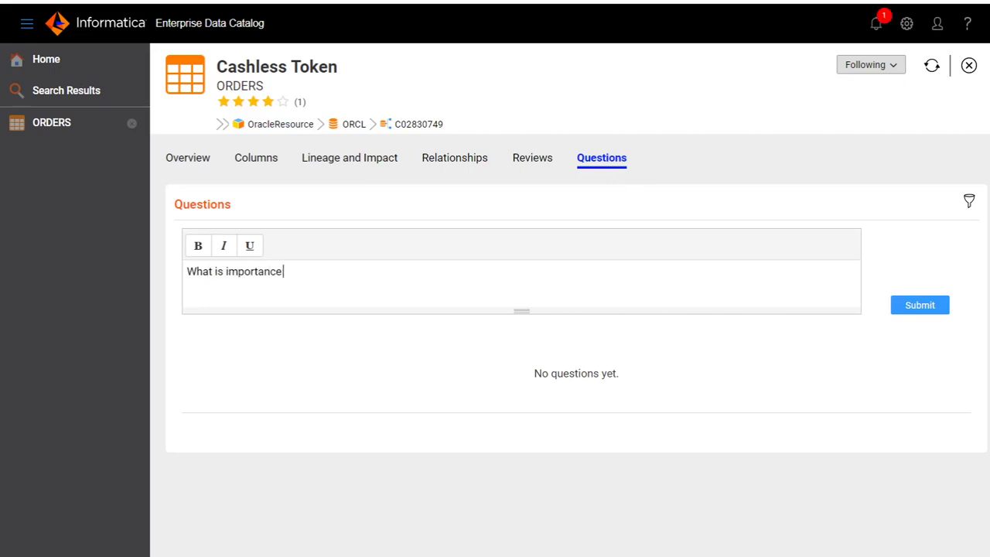
pyautogui.write(' of this asset')
pyautogui.click(920, 304)
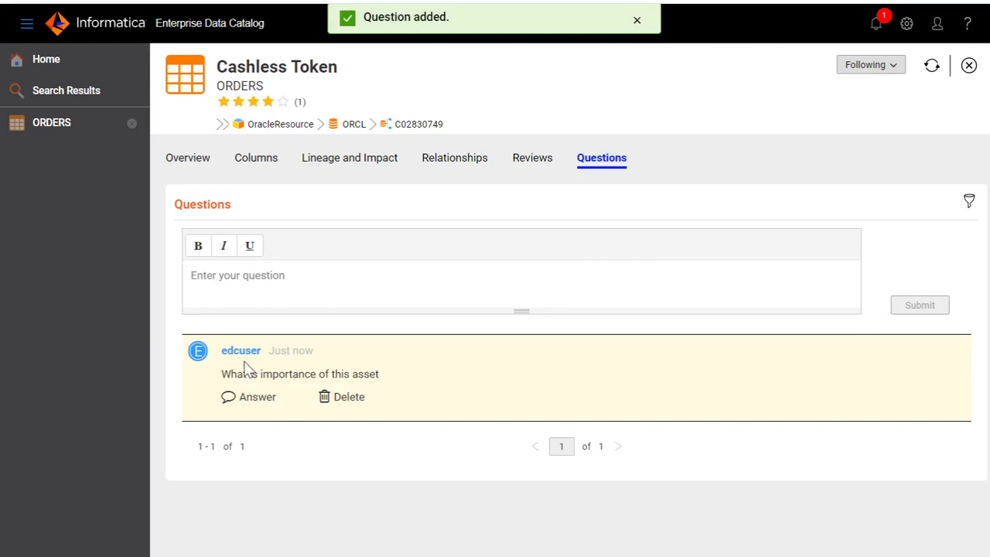
pyautogui.click(199, 337)
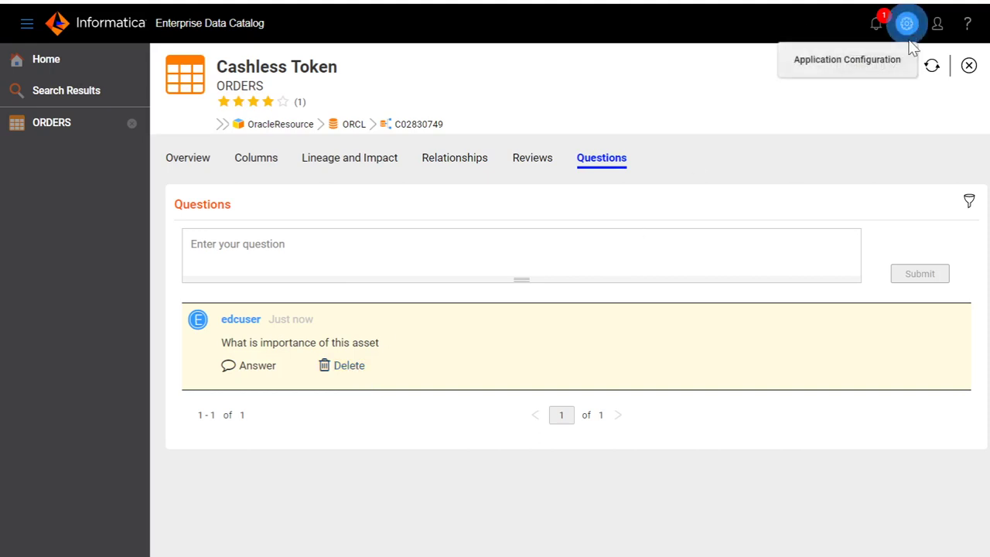
# - Log out of the edcuser account and log in with the saved Administrator credentials
pyautogui.click(934, 26)
pyautogui.click(850, 123)
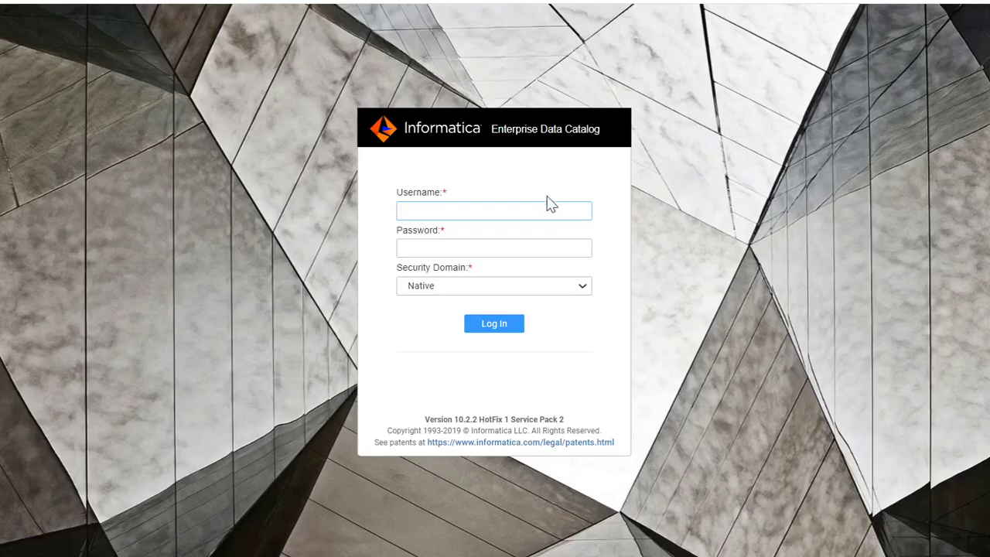
pyautogui.click(546, 207)
pyautogui.click(489, 300)
pyautogui.click(500, 322)
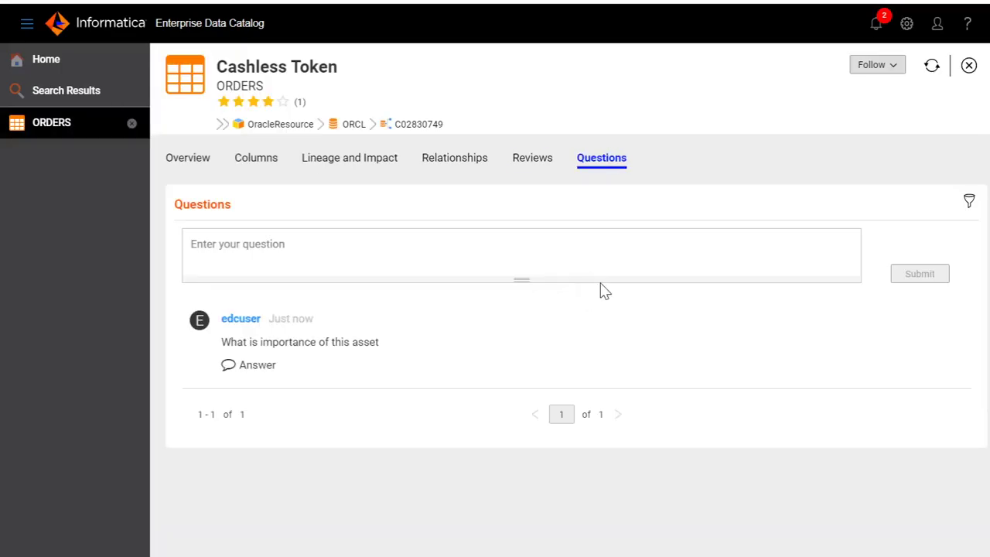
# - Assign edcuser as the Data Owner of the ORDERS table in its overview and save the change
pyautogui.click(179, 160)
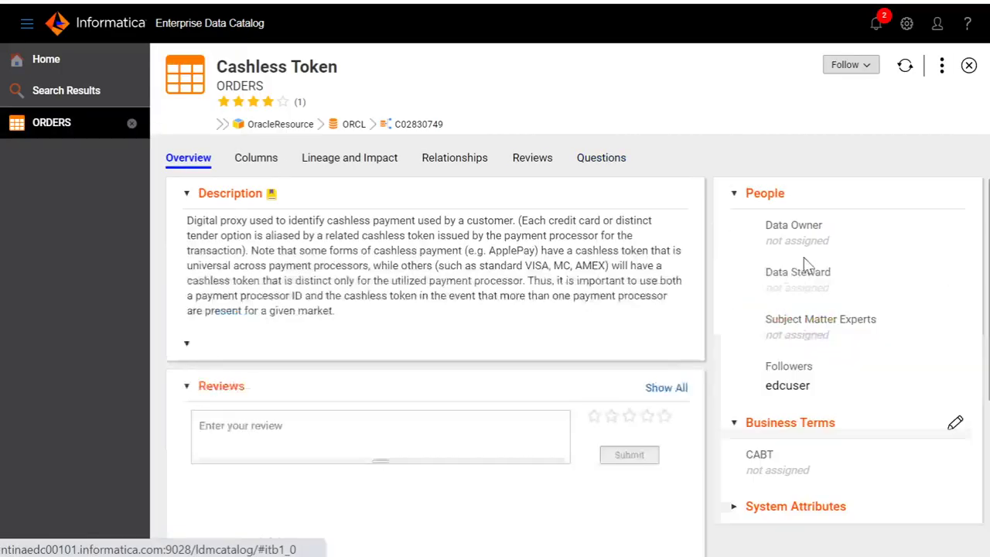
pyautogui.click(954, 194)
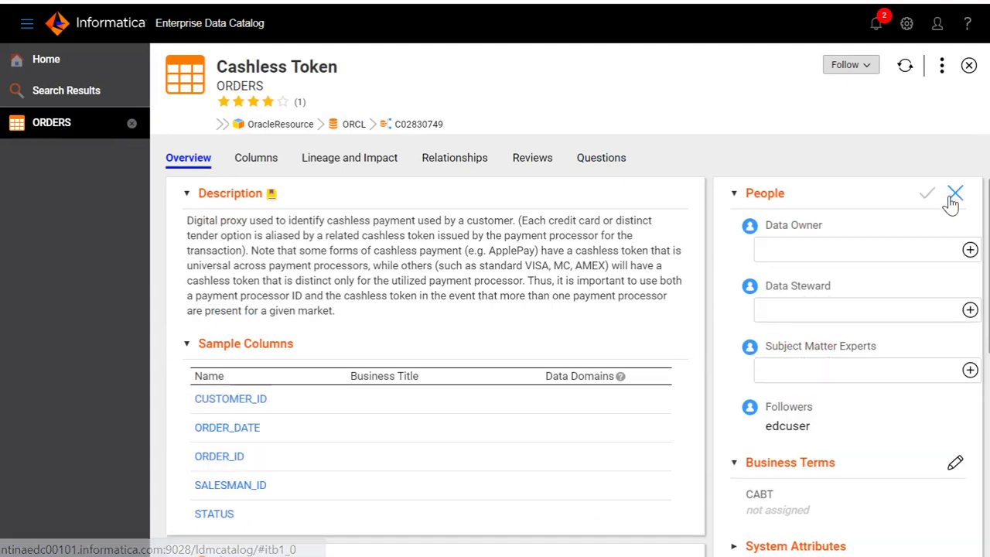
pyautogui.click(970, 249)
pyautogui.click(593, 165)
pyautogui.write('edcu')
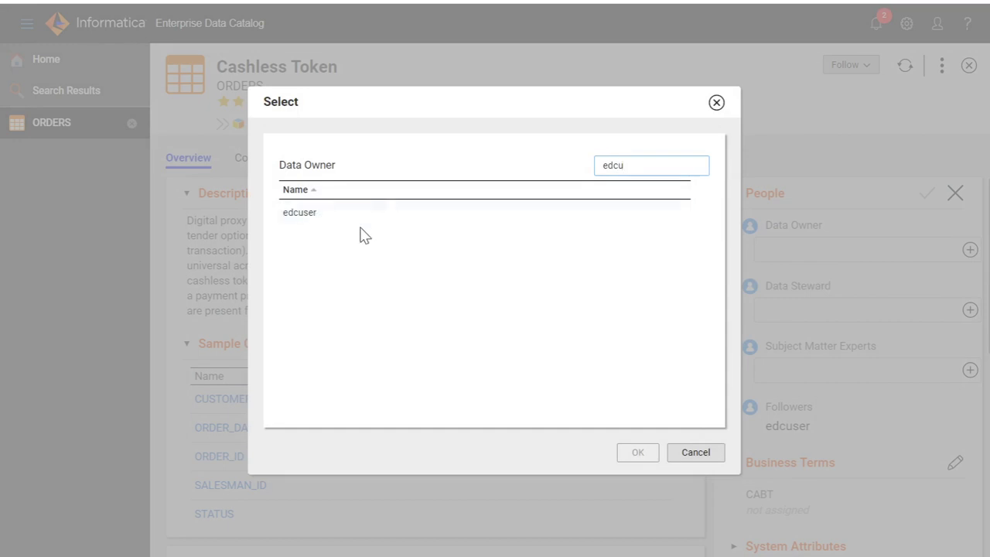
pyautogui.click(338, 215)
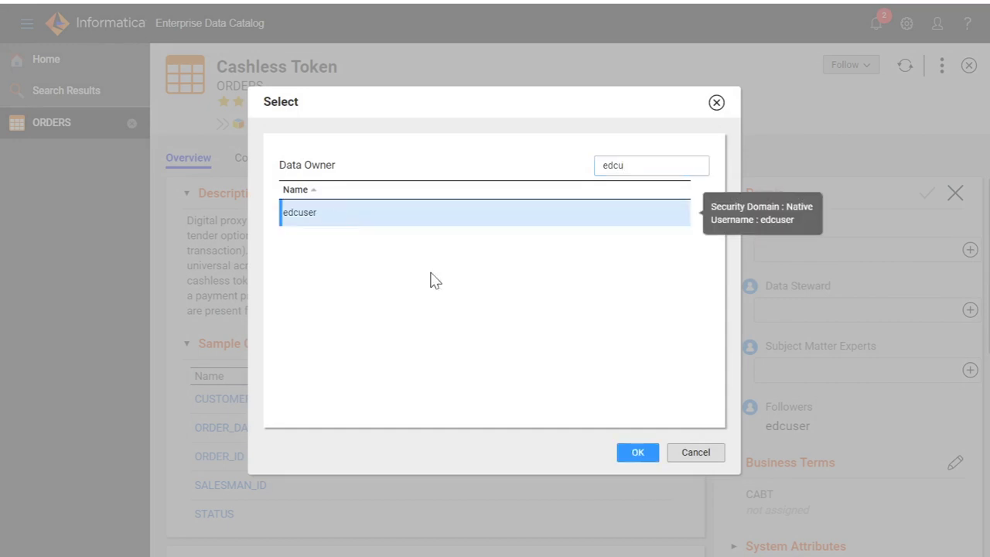
pyautogui.click(636, 453)
pyautogui.click(927, 194)
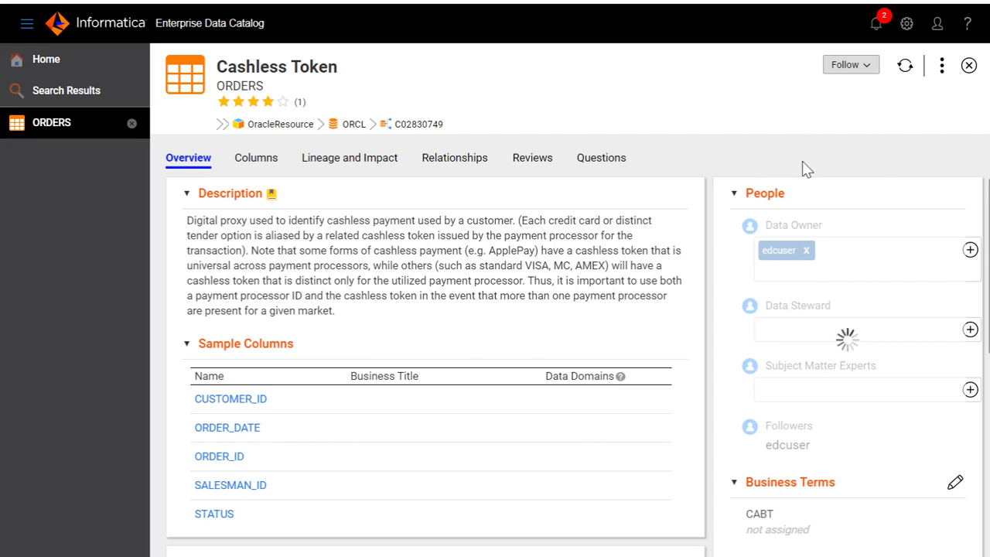
# - Log out of the Administrator account and log back in with the saved edcuser credentials
pyautogui.click(936, 23)
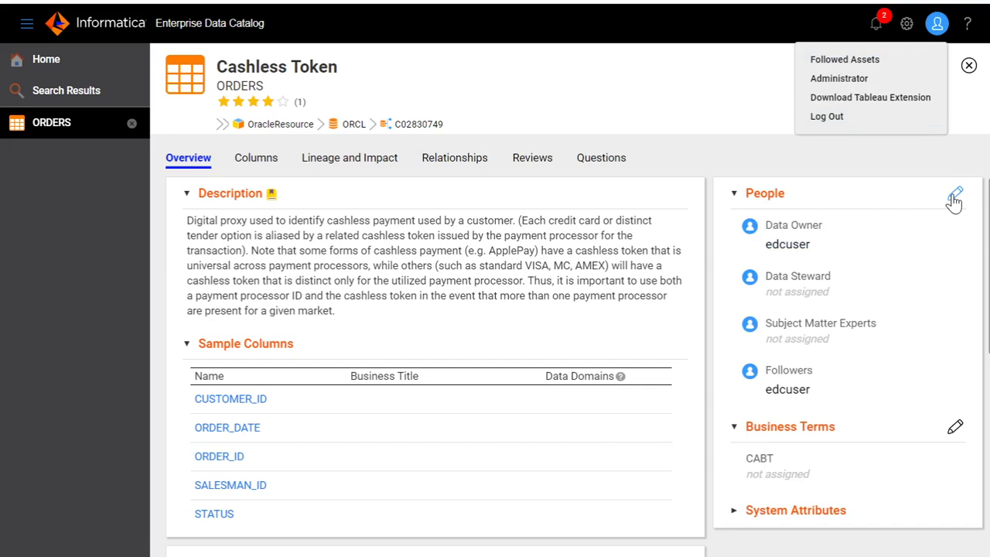
pyautogui.click(826, 116)
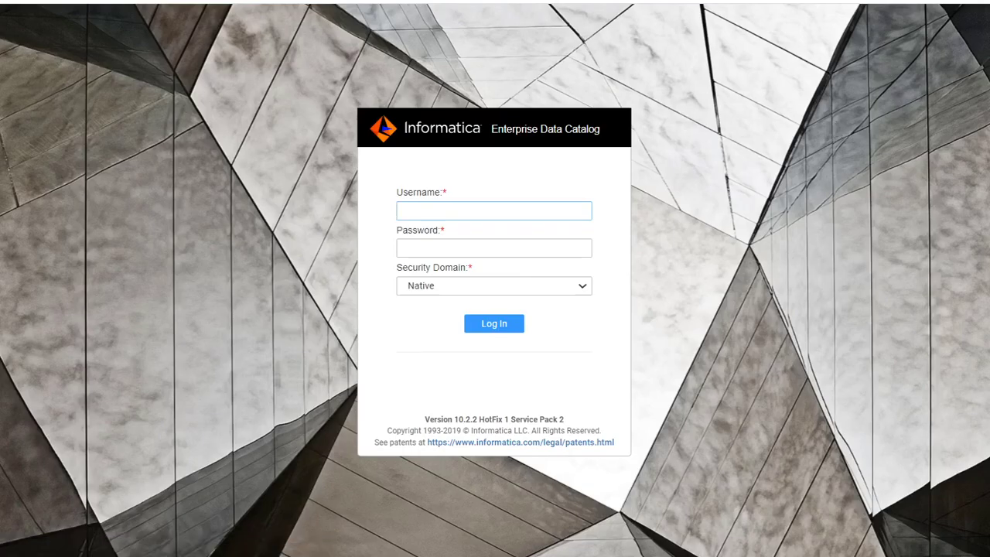
pyautogui.click(424, 213)
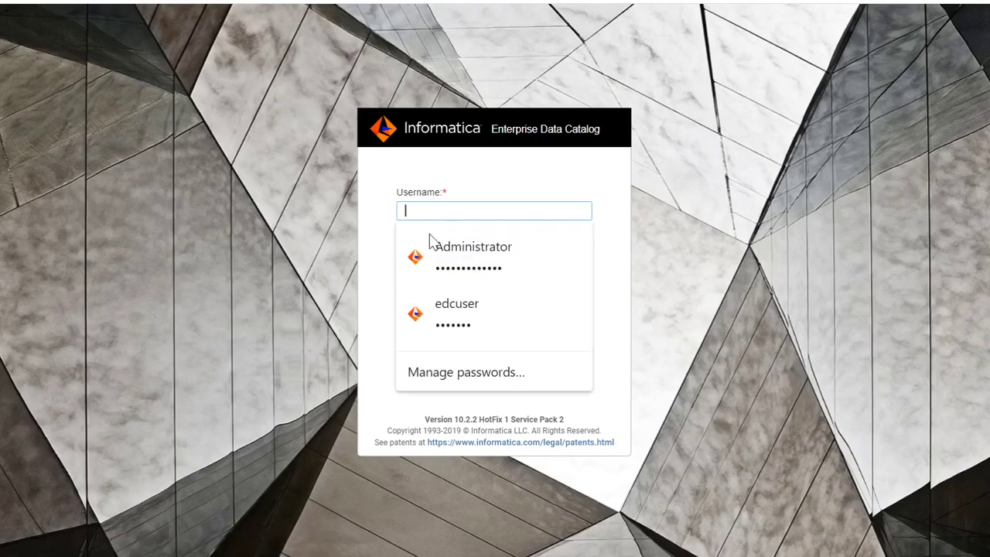
pyautogui.click(458, 311)
pyautogui.click(502, 331)
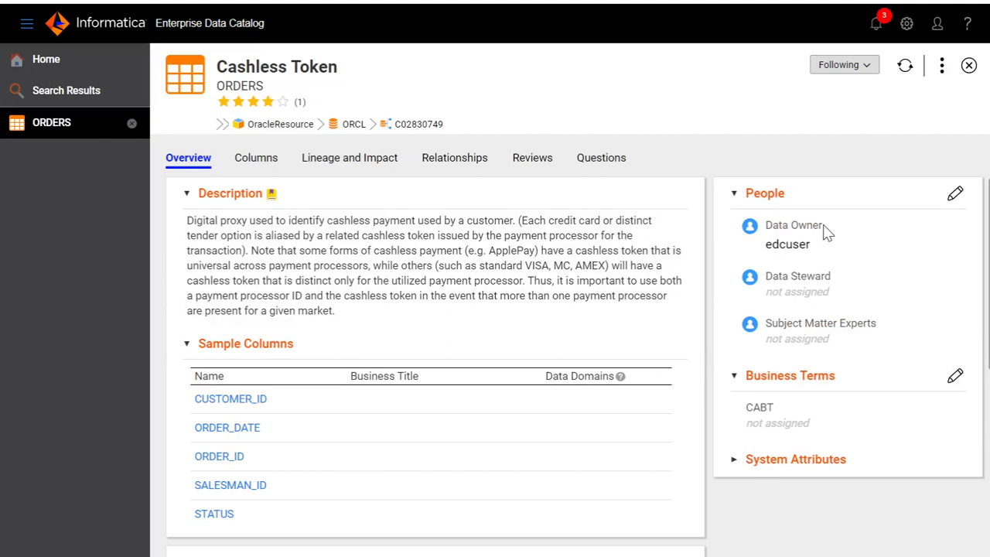
# - Certify the ORDERS table with the comment "Certified" and check its certification details
pyautogui.click(942, 75)
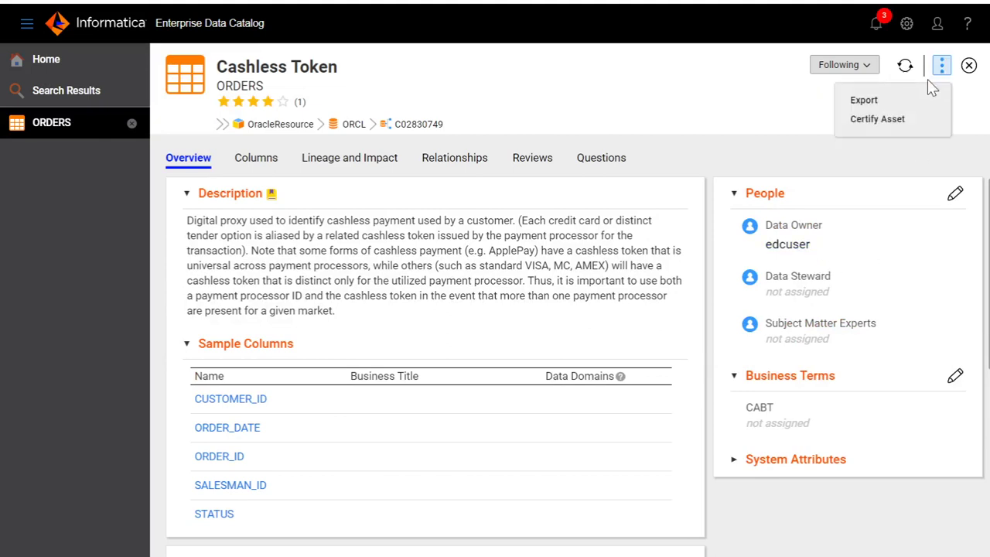
pyautogui.click(878, 119)
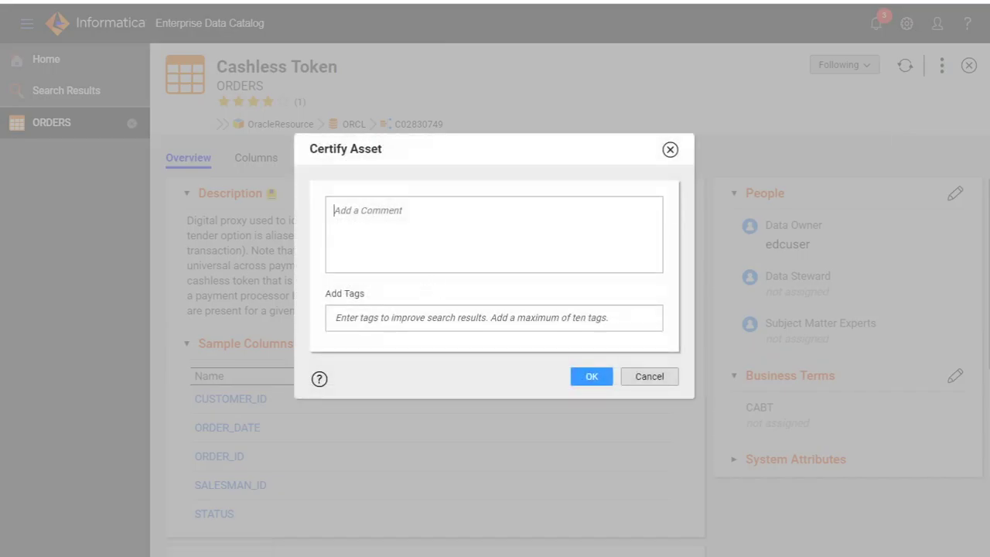
pyautogui.write('Certified')
pyautogui.click(597, 383)
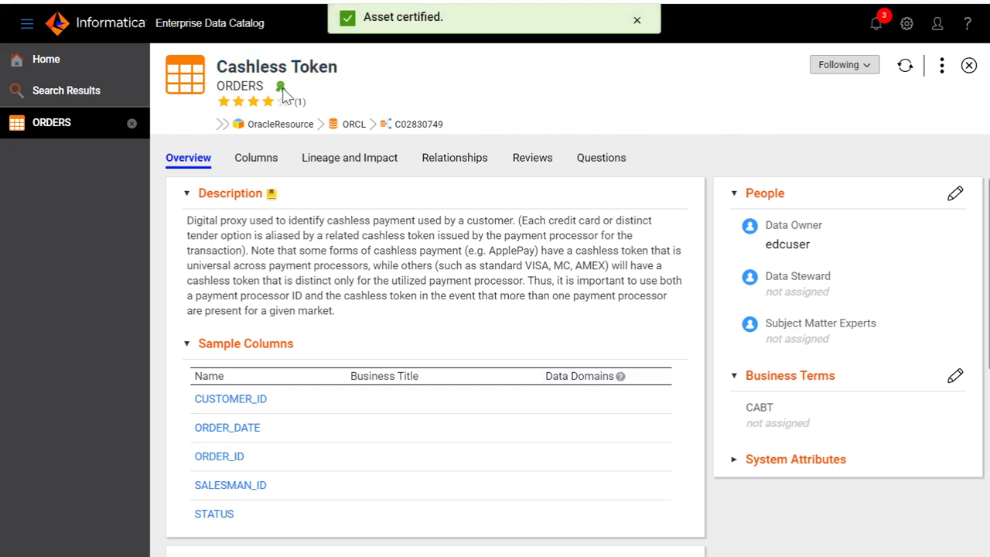
pyautogui.moveTo(285, 92)
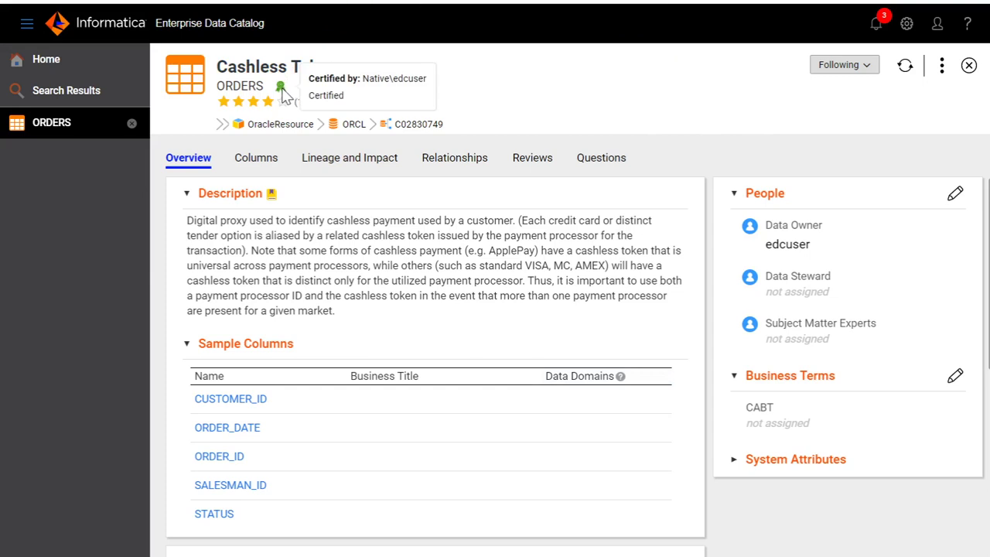
# - Decertify the ORDERS table
pyautogui.click(942, 66)
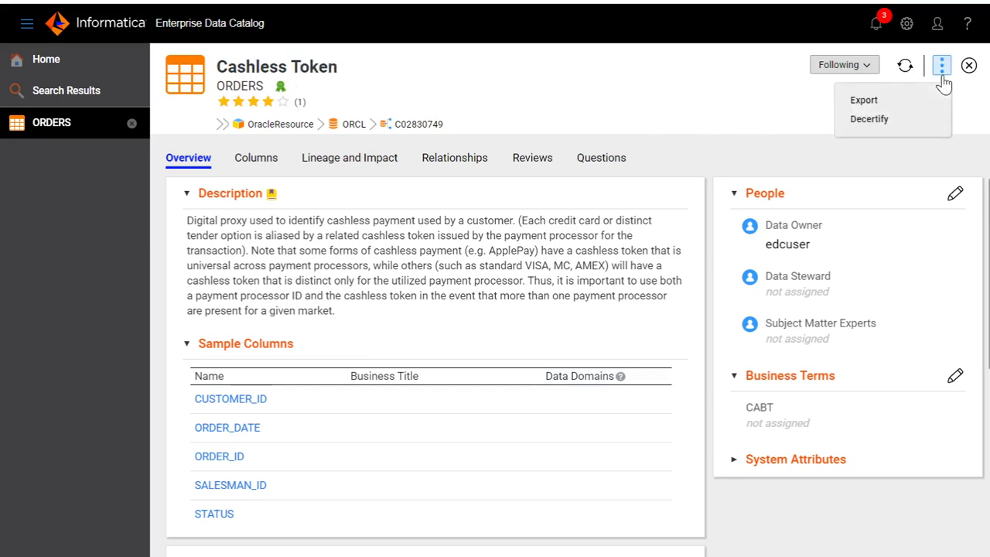
pyautogui.click(898, 121)
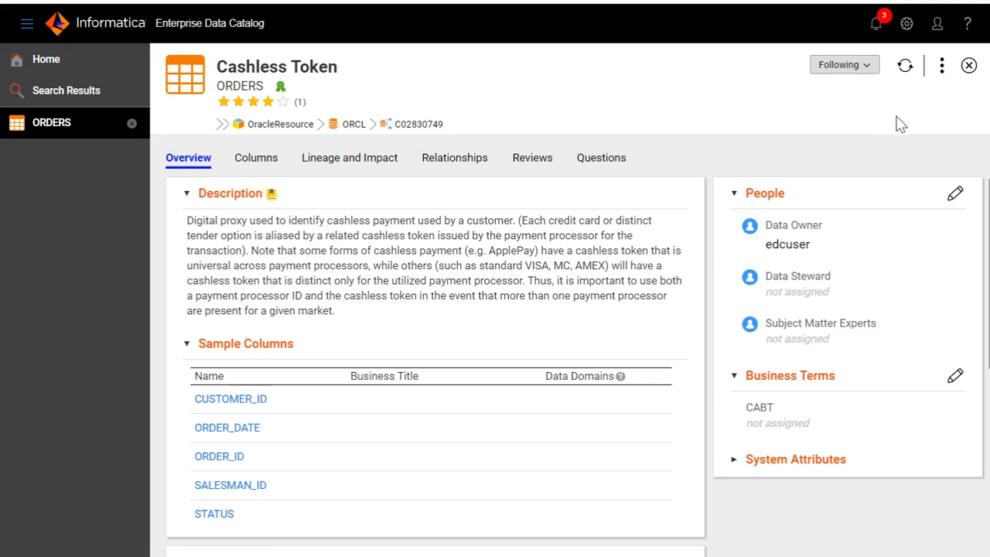